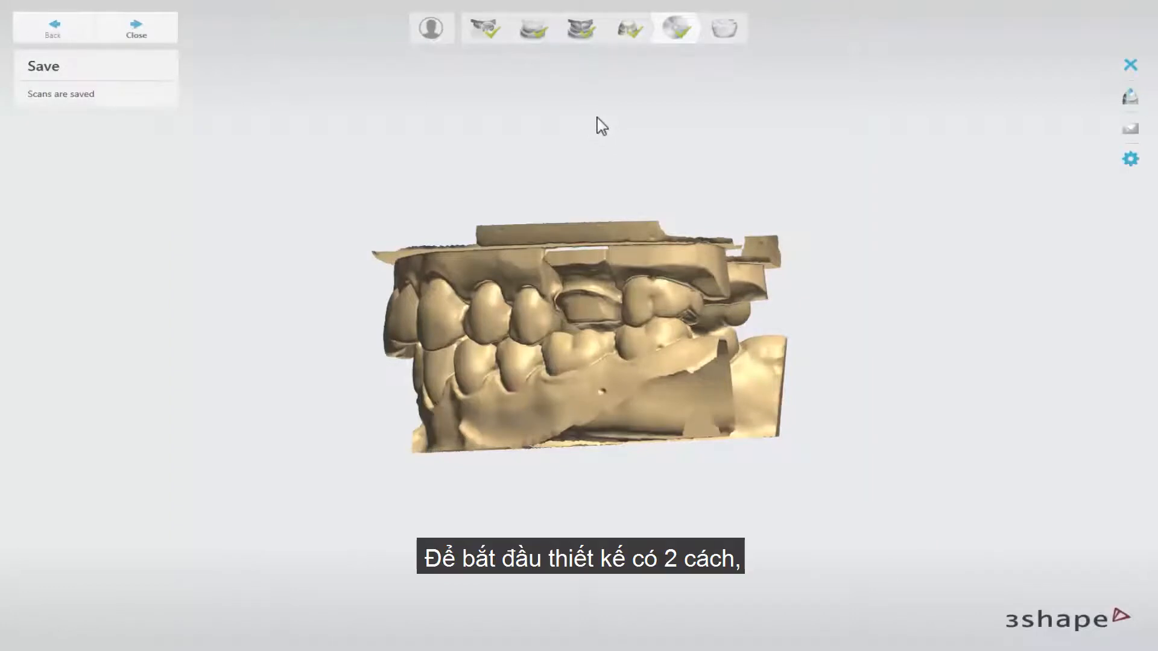
# - Launch crown design from the saved scans in 3Shape ScanIt
pyautogui.click(727, 35)
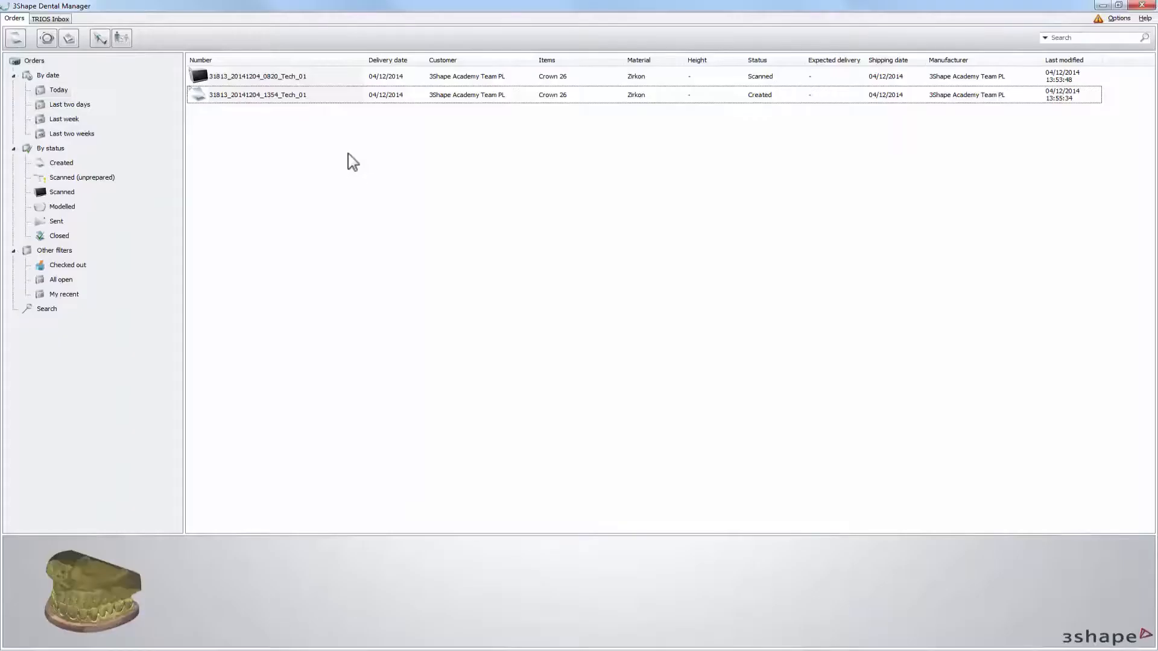
# - Open the scanned Crown 26 order from the Dental Manager list in Dental Designer
pyautogui.click(329, 80)
pyautogui.doubleClick(327, 77)
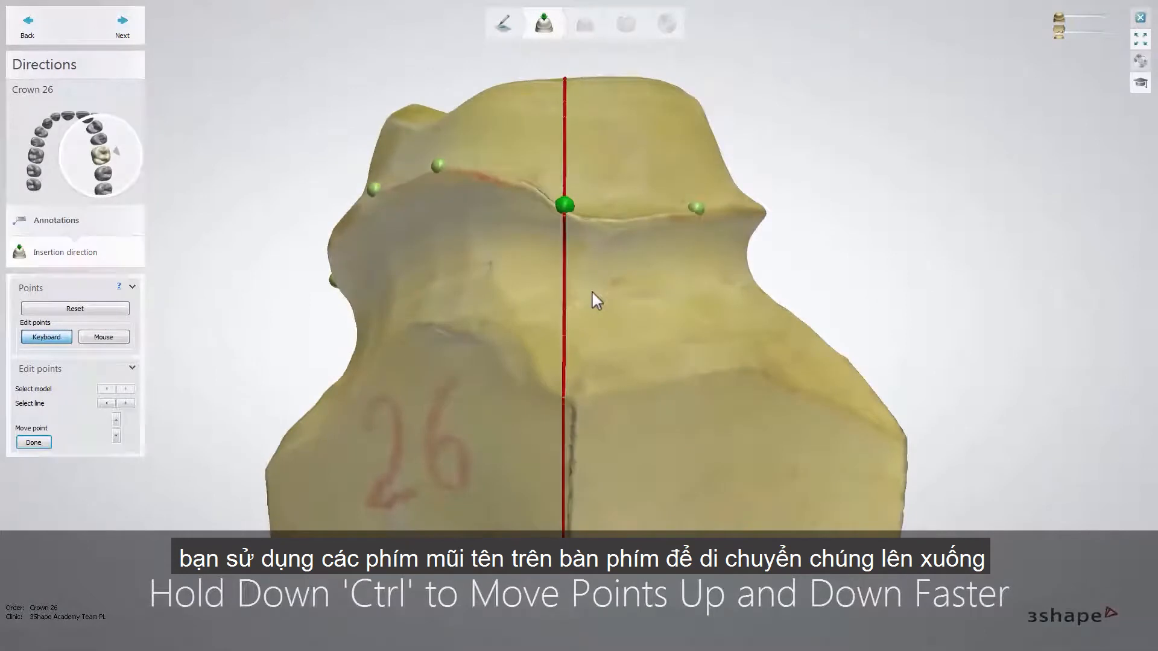
# - Adjust the margin point heights section by section around the tooth 26 die
pyautogui.press('Up')
pyautogui.press('Up')
pyautogui.press('Up')
pyautogui.press('Up')
pyautogui.press('Up')
pyautogui.press('Up')
pyautogui.press('Up')
pyautogui.press('Up')
pyautogui.press('Up')
pyautogui.press('Down')
pyautogui.press('Down')
pyautogui.press('Down')
pyautogui.press('Down')
pyautogui.press('Down')
pyautogui.press('Down')
pyautogui.press('Down')
pyautogui.press('Down')
pyautogui.press('Down')
pyautogui.press('Down')
pyautogui.press('Right')
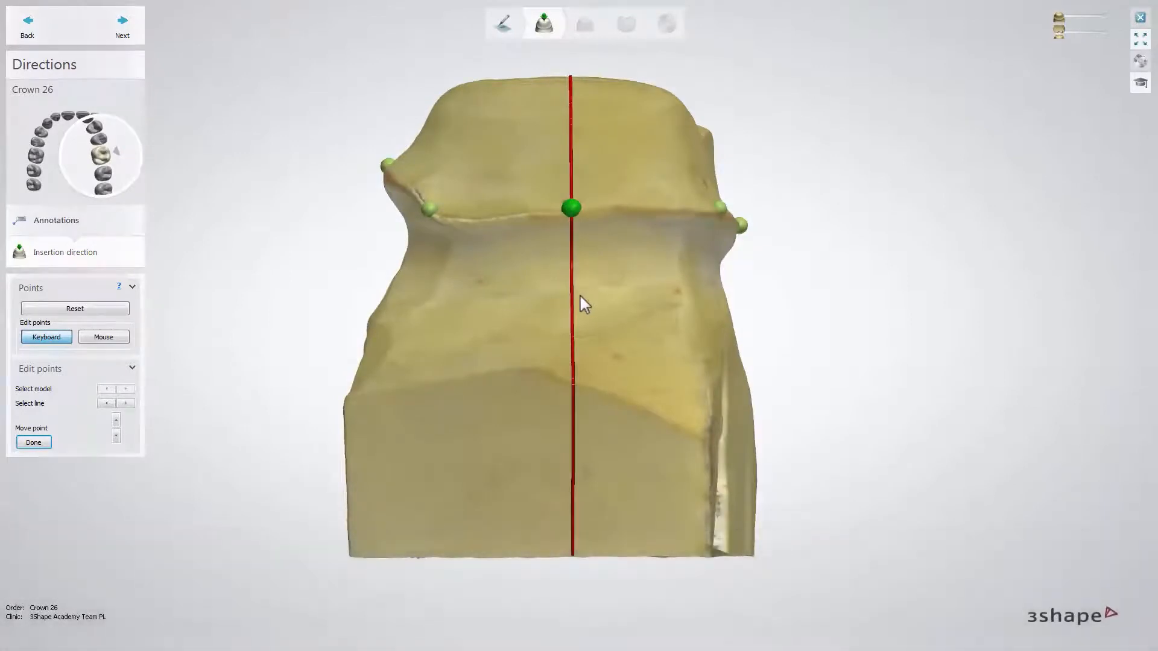
pyautogui.click(117, 440)
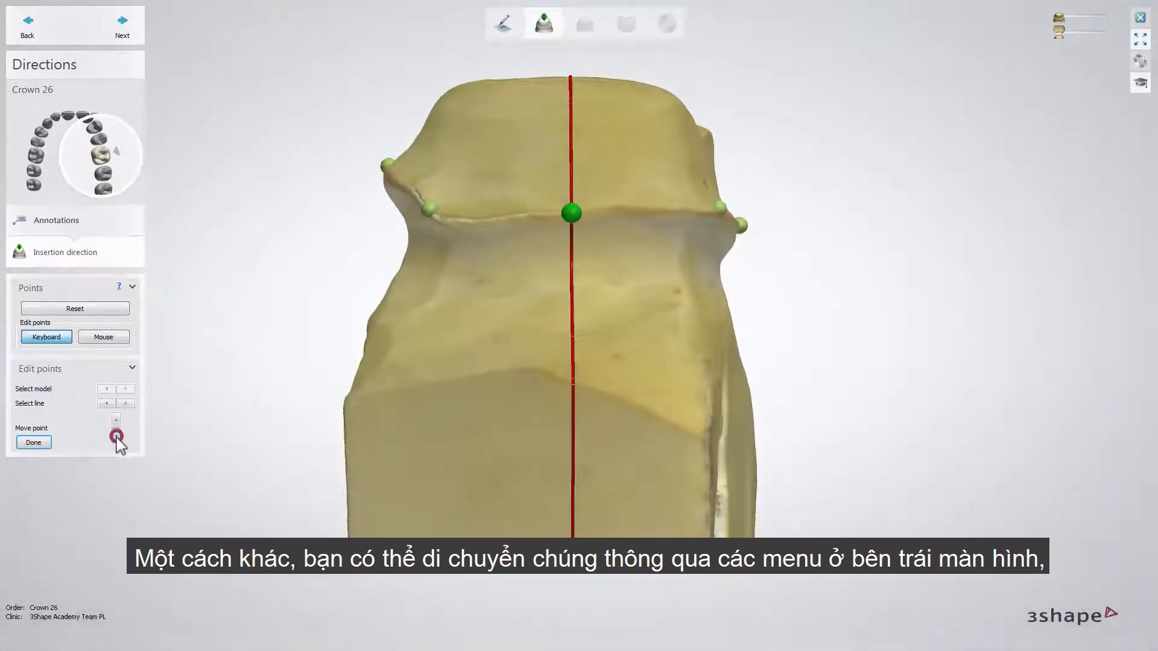
pyautogui.click(126, 404)
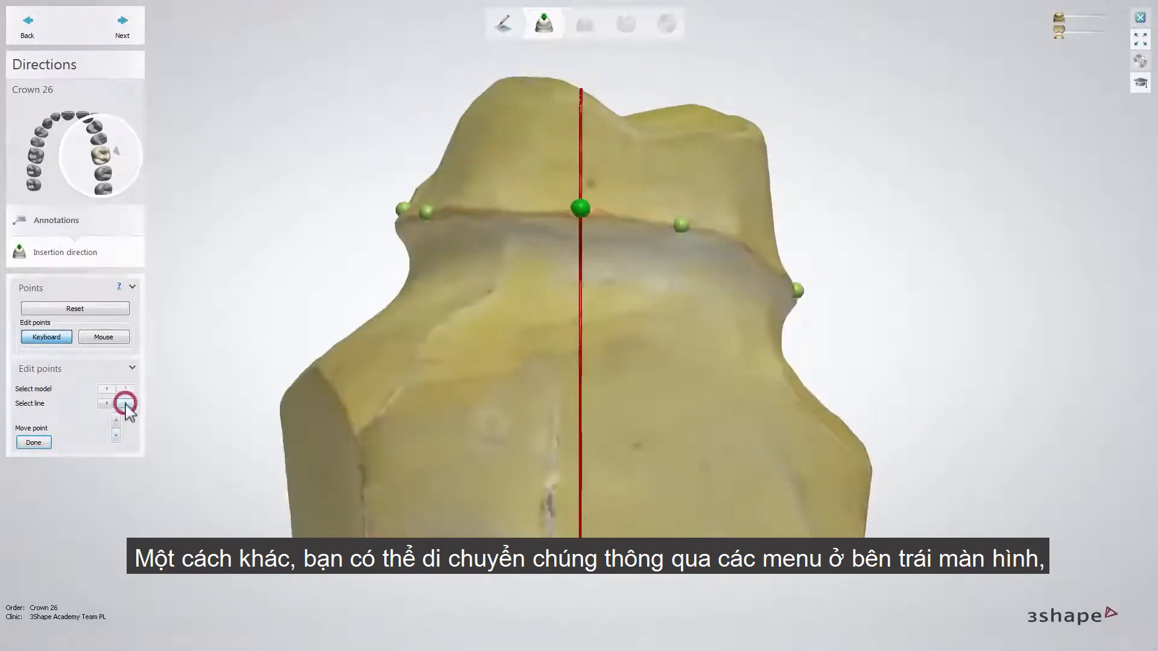
pyautogui.click(116, 435)
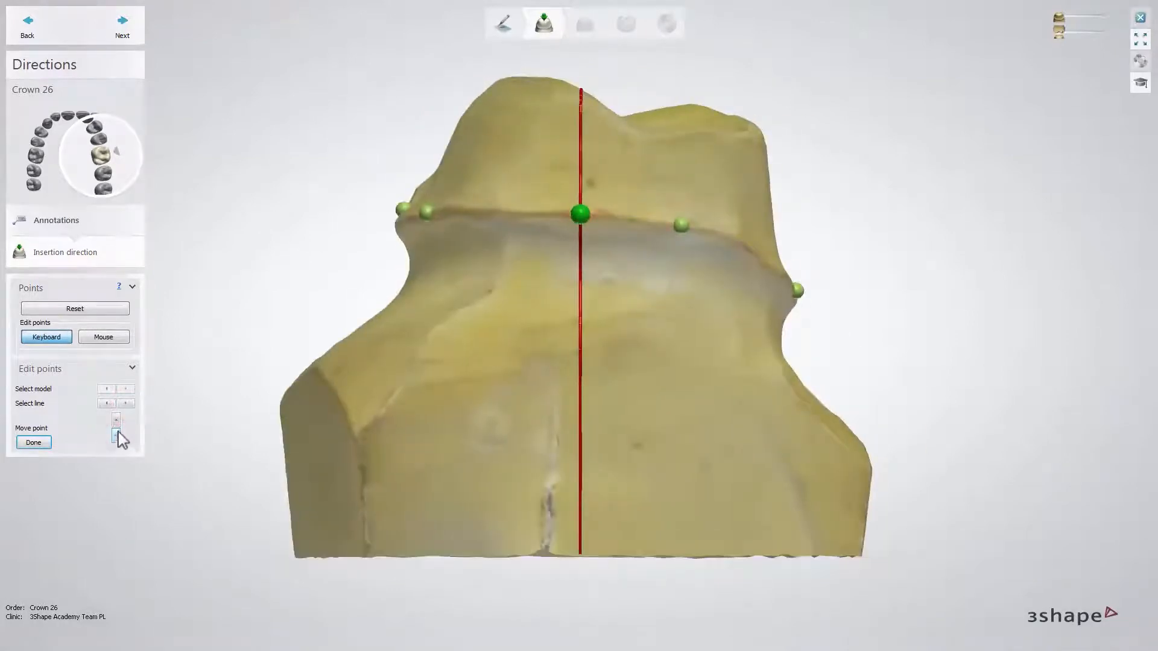
pyautogui.click(125, 403)
pyautogui.click(125, 403)
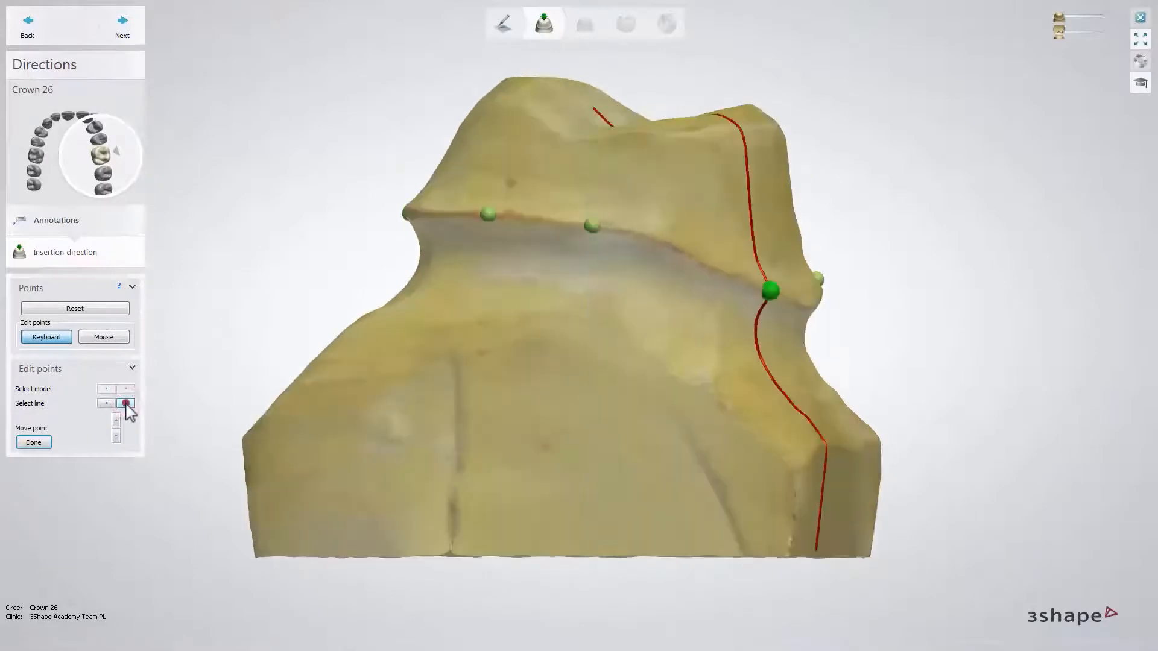
# - Place margin points by mouse along the preparation edge, closing the loop at the first point
pyautogui.click(105, 339)
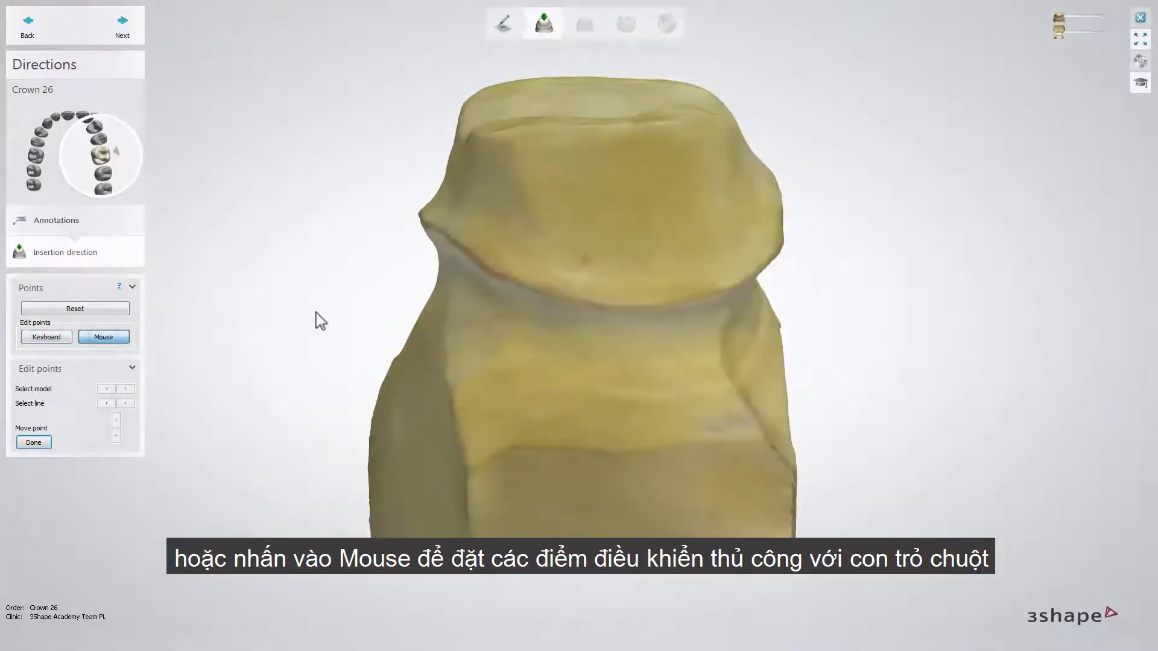
pyautogui.click(598, 301)
pyautogui.click(582, 273)
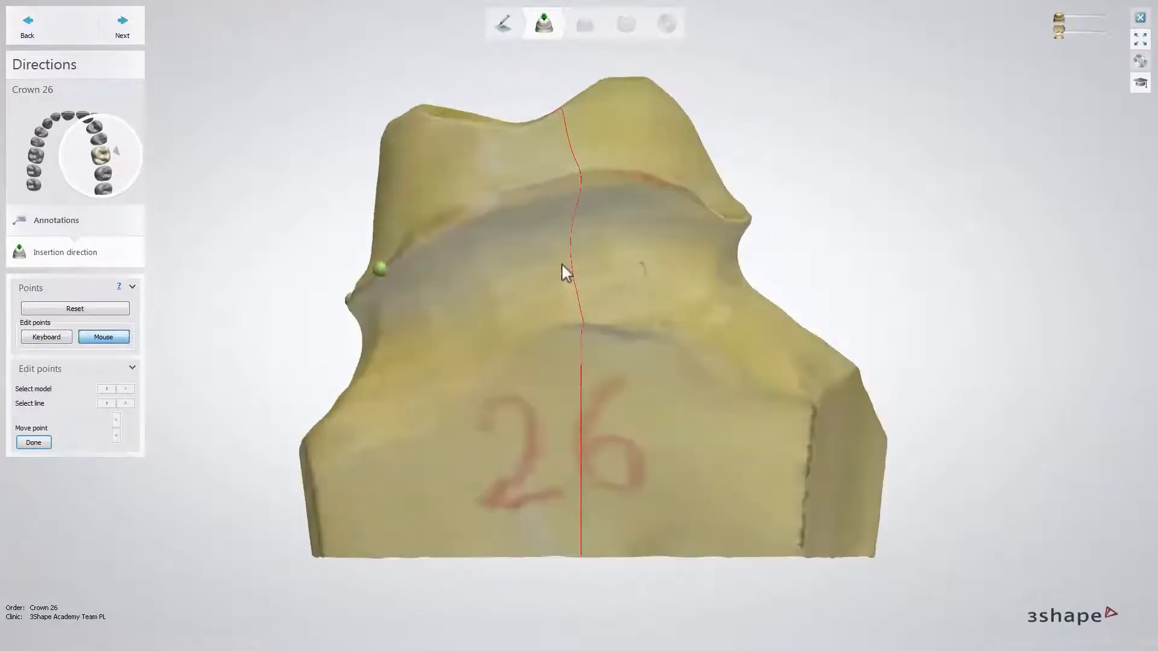
pyautogui.click(444, 219)
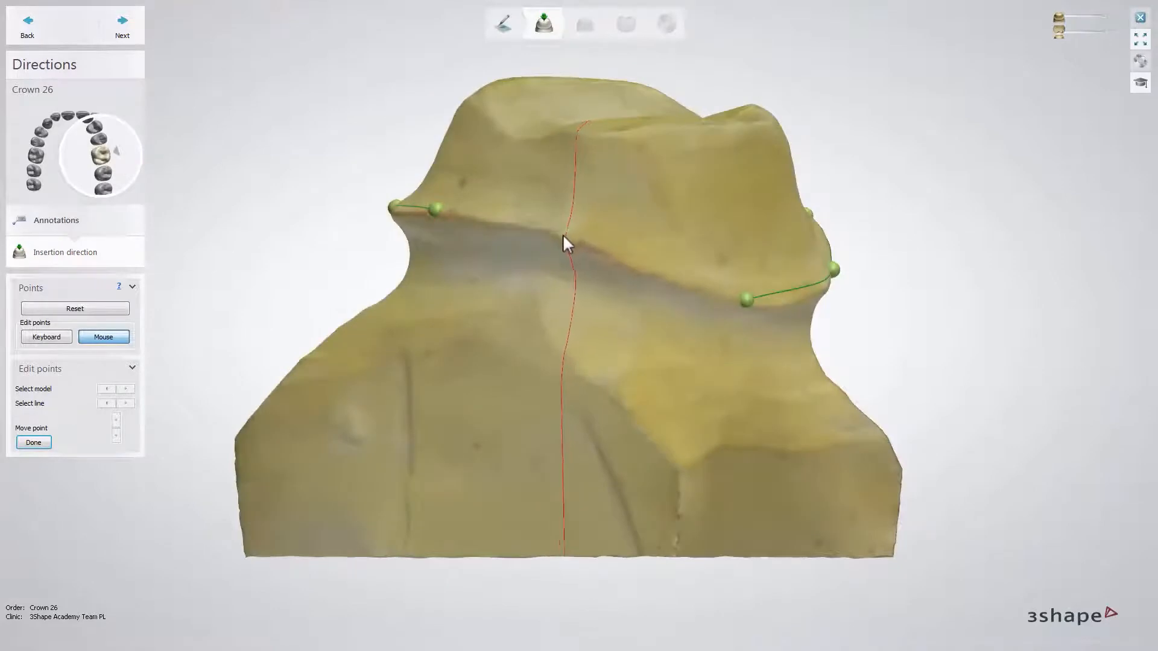
pyautogui.click(590, 279)
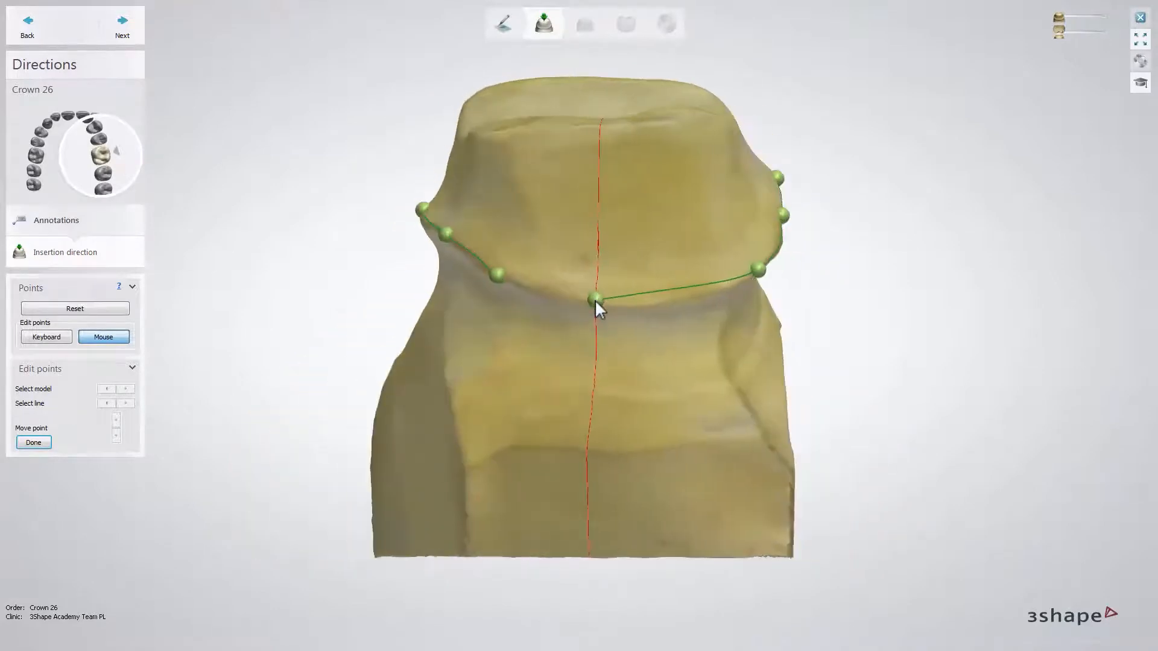
pyautogui.click(594, 299)
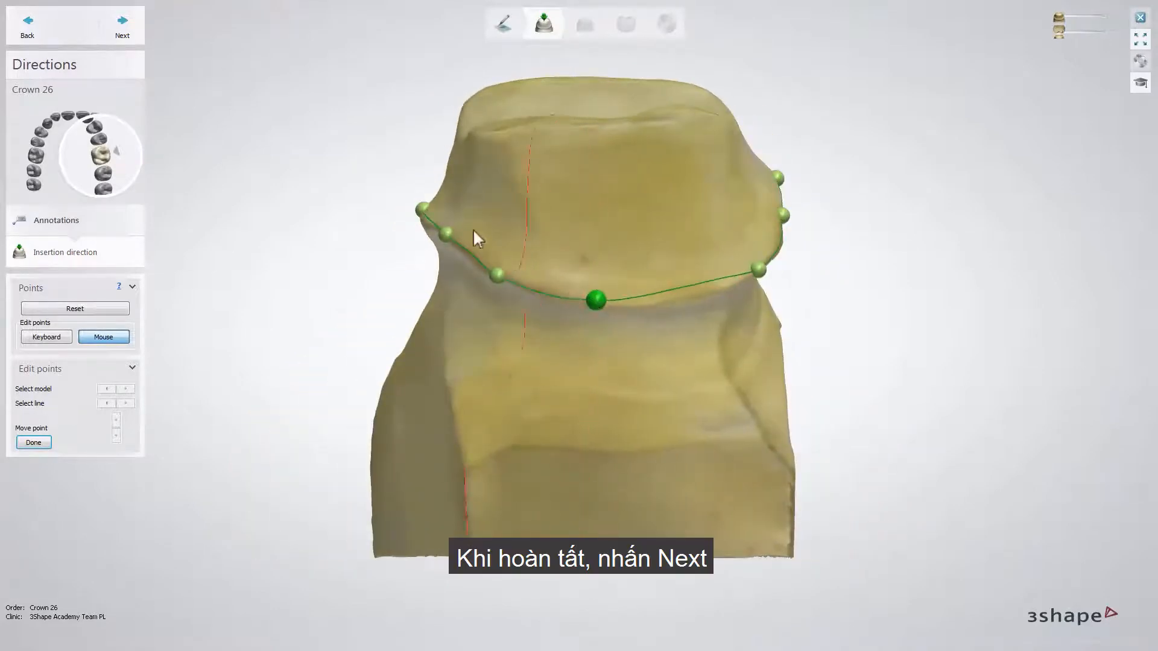
# - Tilt, optimize and set the crown 26 insertion direction with a 2° step
pyautogui.click(124, 27)
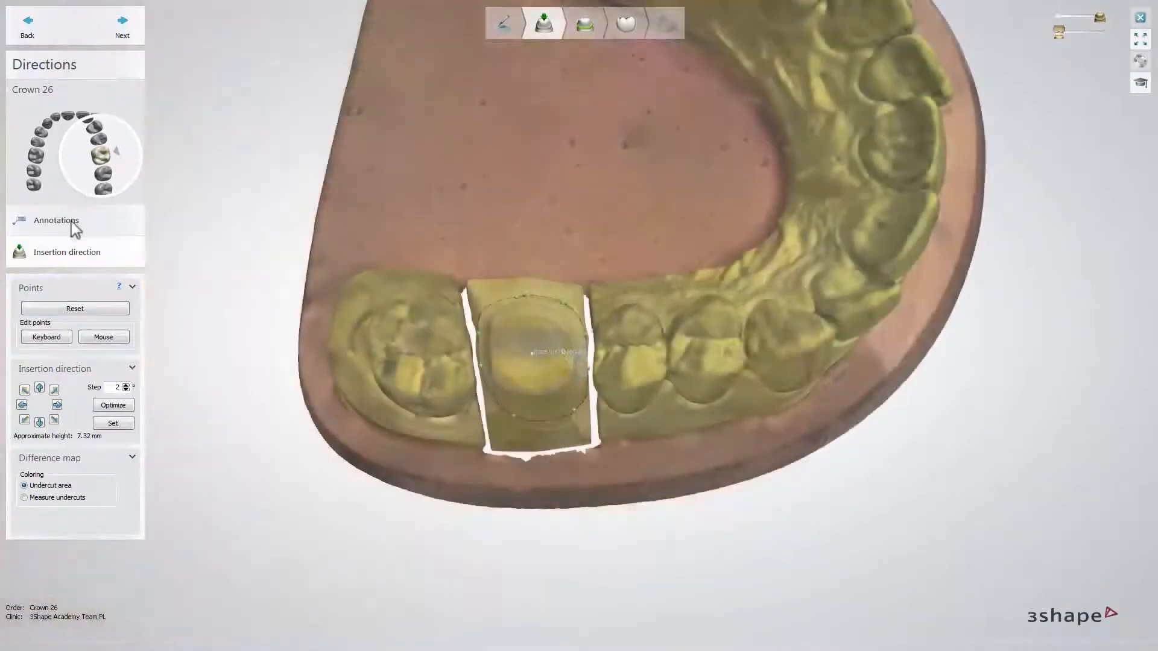
pyautogui.click(24, 390)
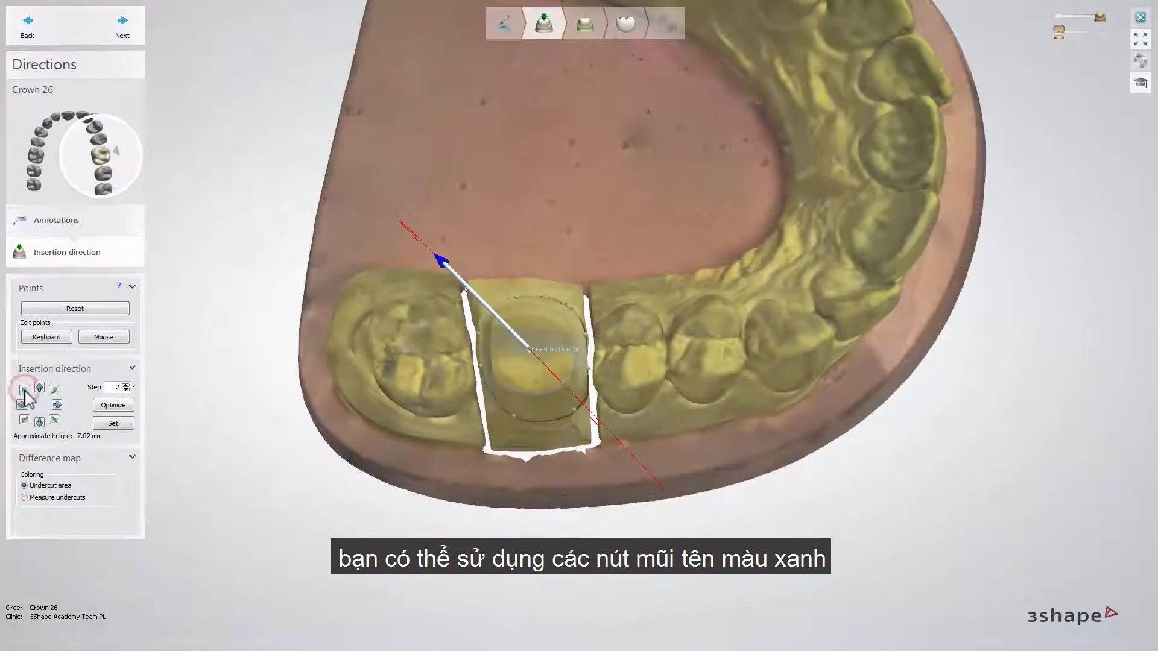
pyautogui.click(24, 390)
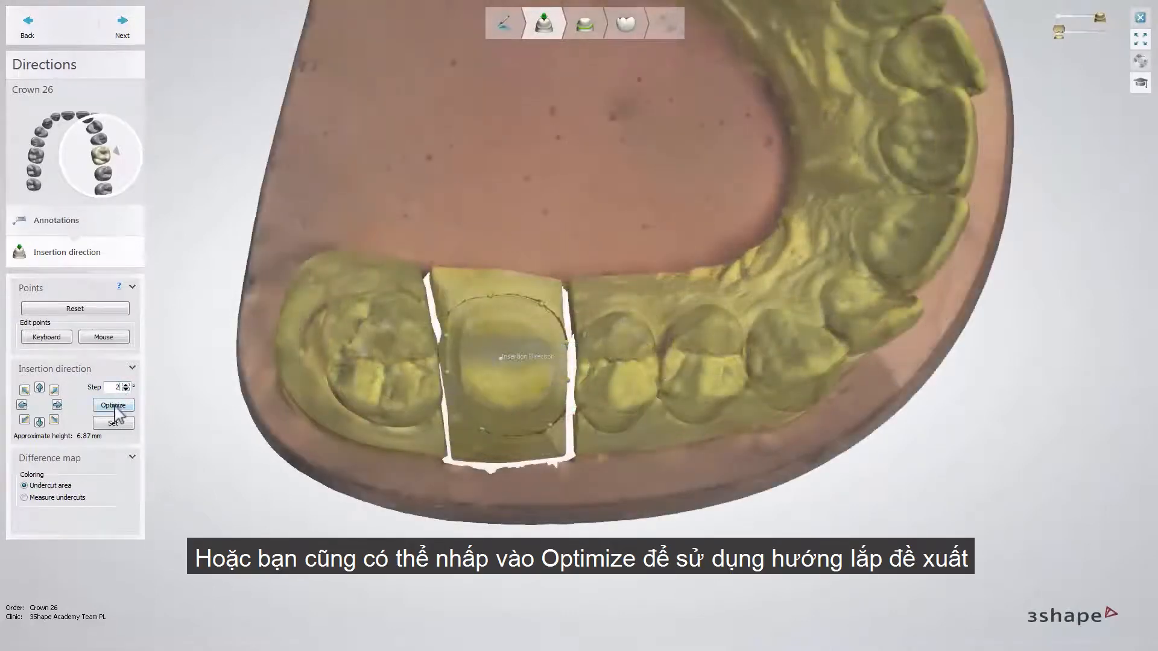
pyautogui.click(119, 407)
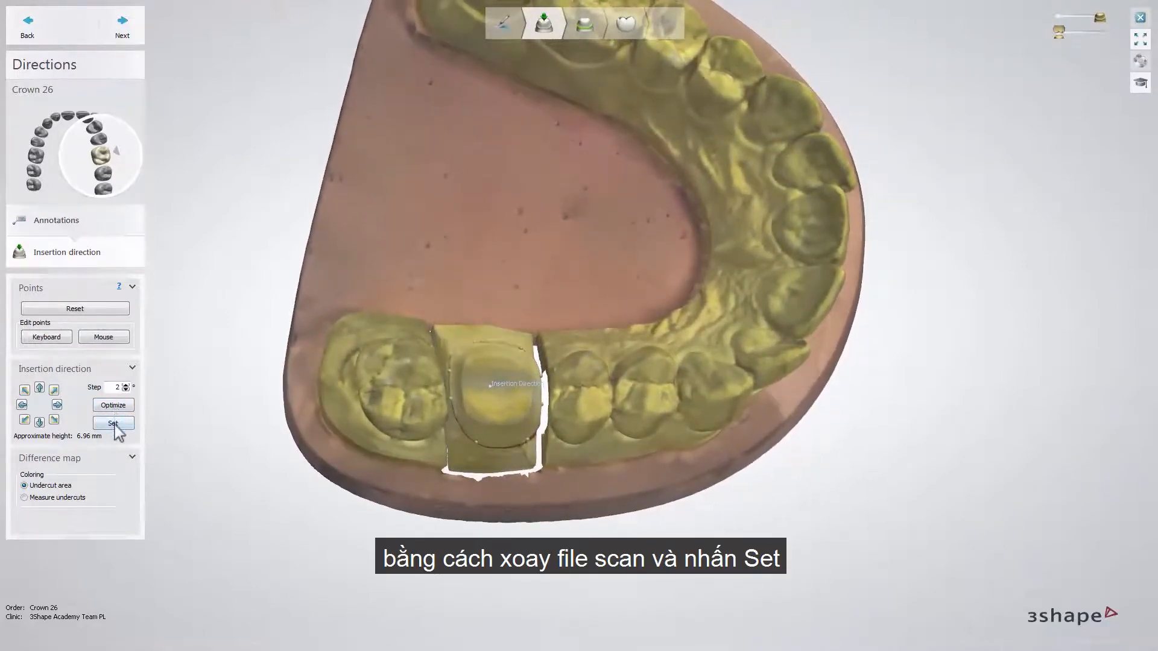
pyautogui.click(114, 423)
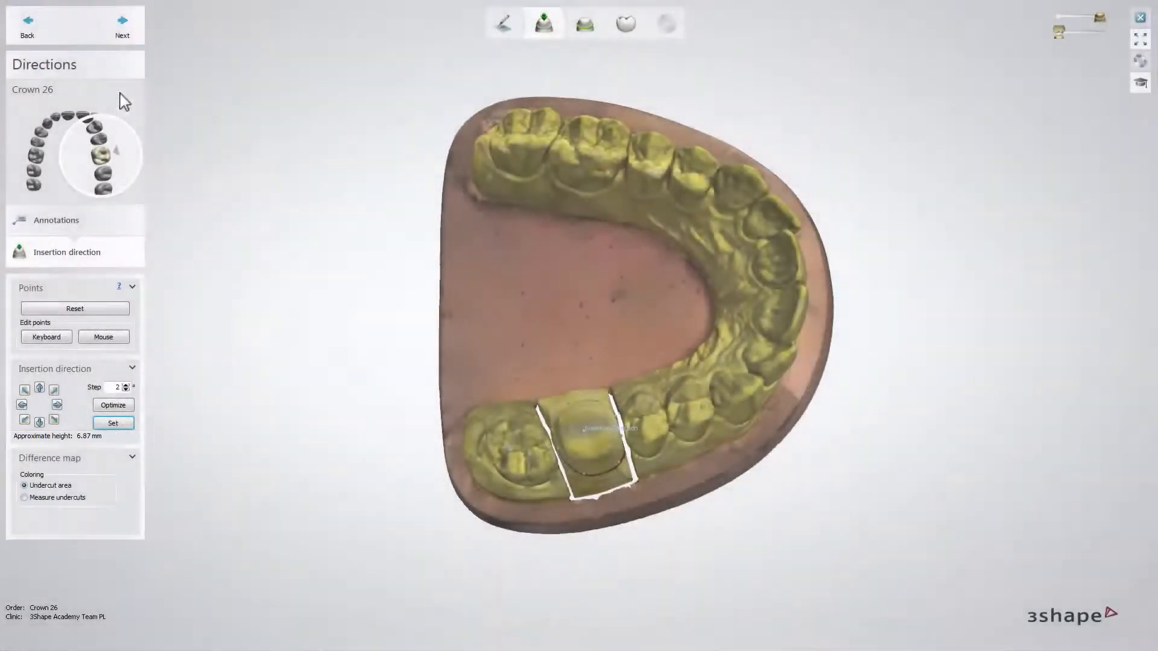
# - Drag the red margin line onto the preparation edge until it turns green, then advance to die interface
pyautogui.click(122, 30)
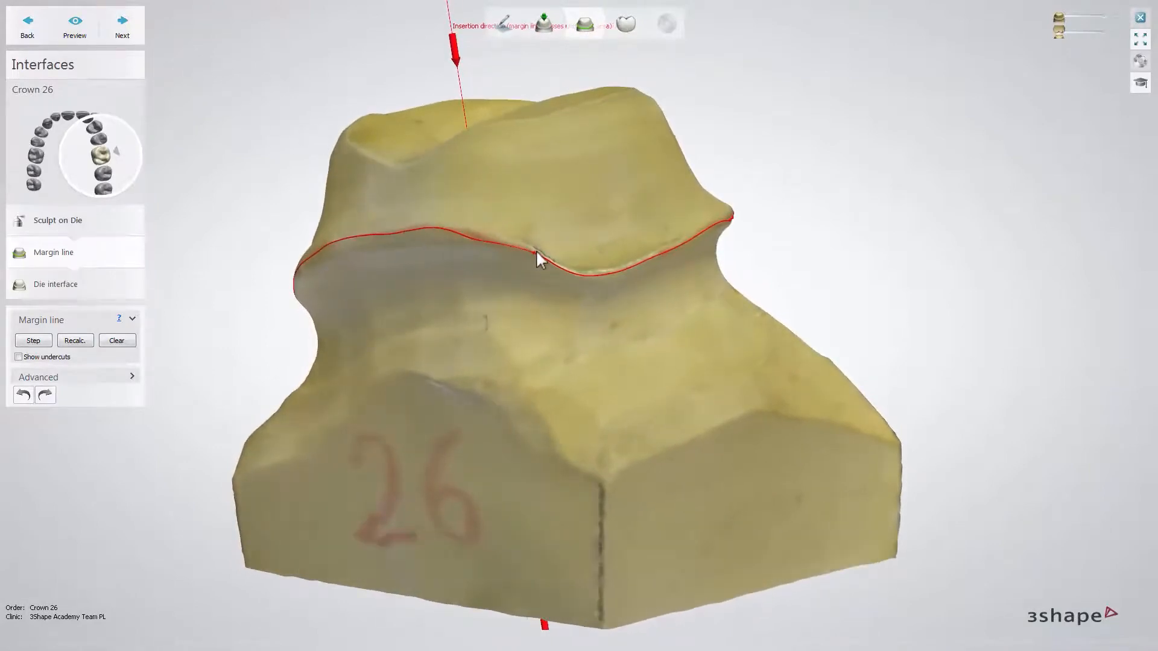
pyautogui.moveTo(536, 250); pyautogui.dragTo(528, 248)
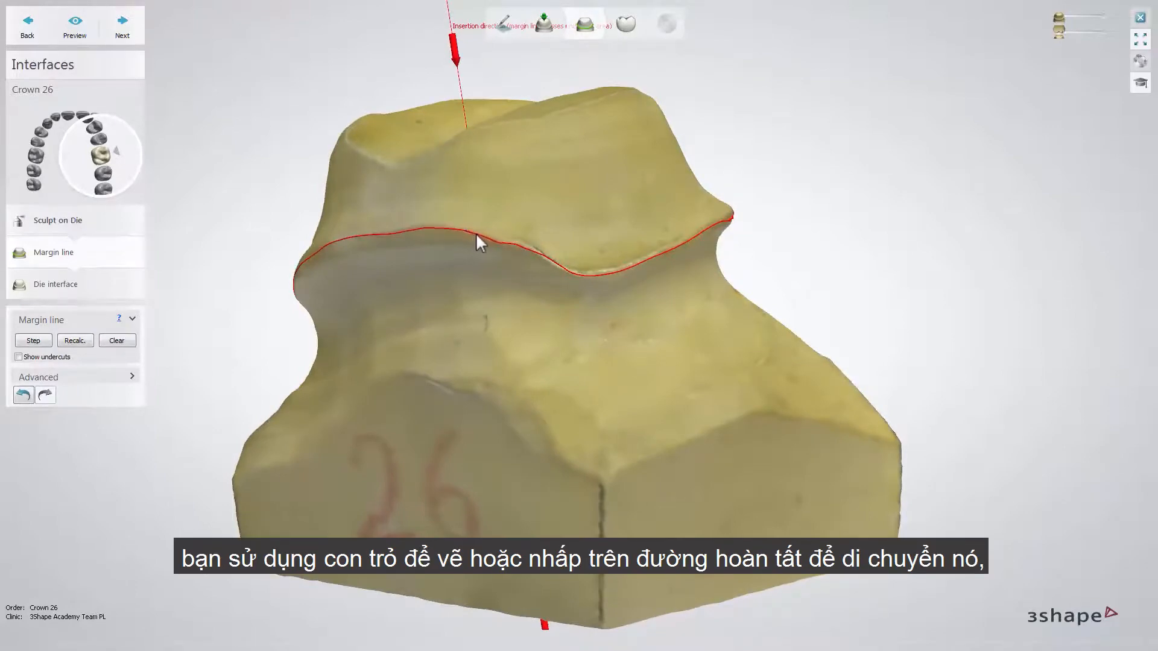
pyautogui.moveTo(493, 239); pyautogui.dragTo(570, 263, button='right')
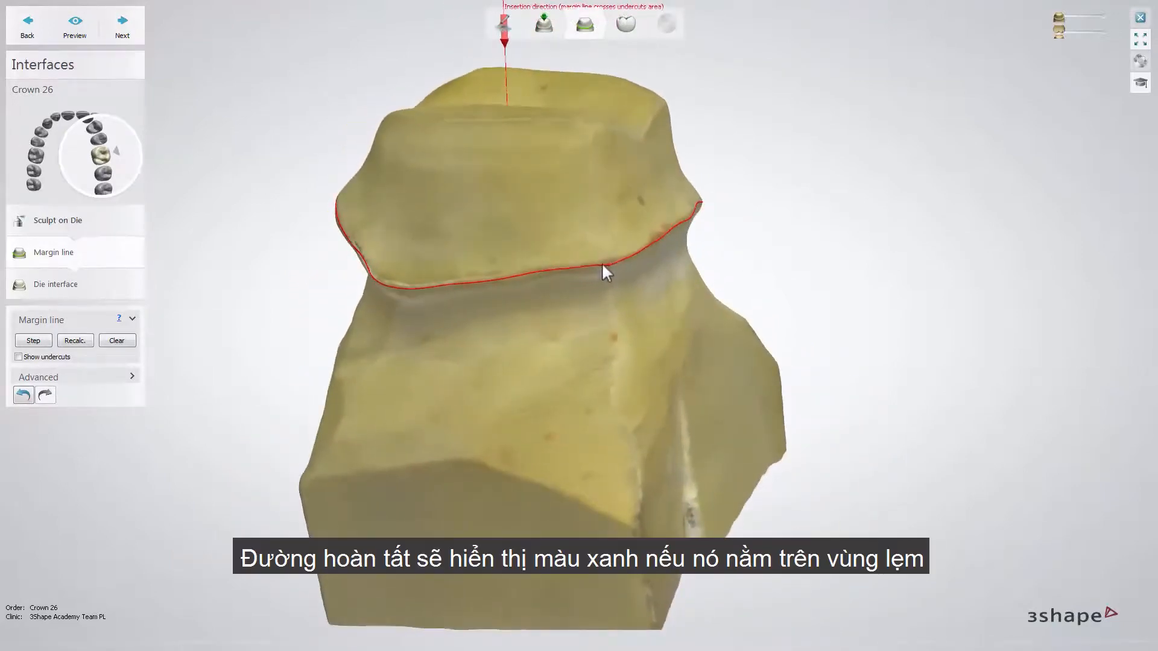
pyautogui.moveTo(607, 262); pyautogui.dragTo(607, 261, button='right')
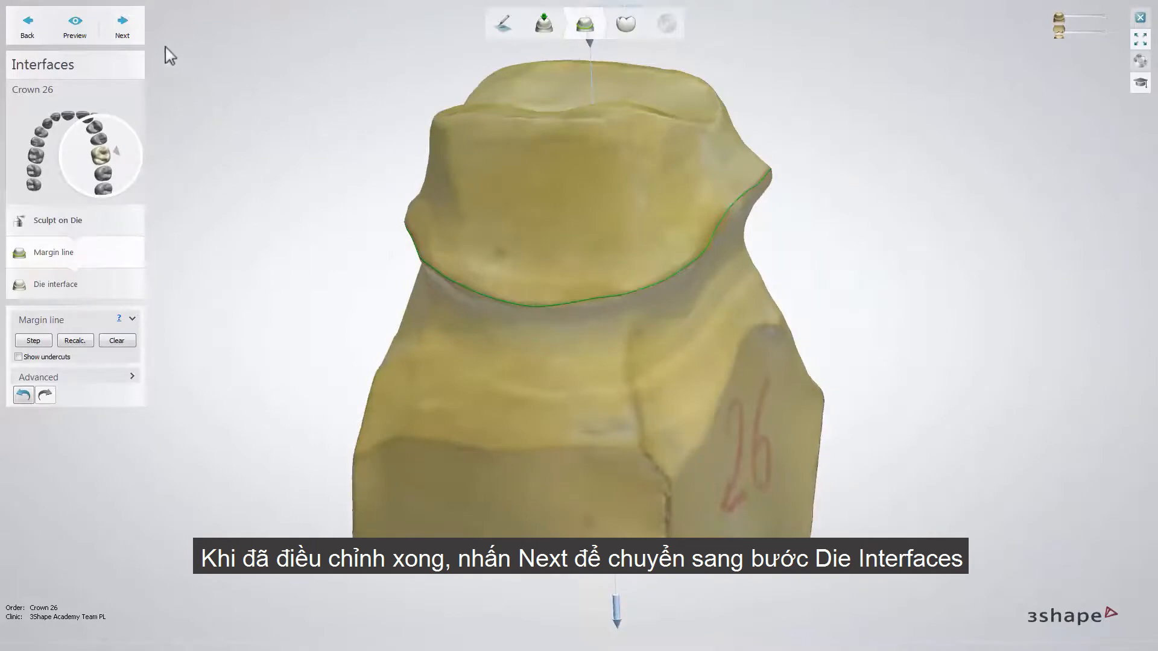
pyautogui.click(122, 27)
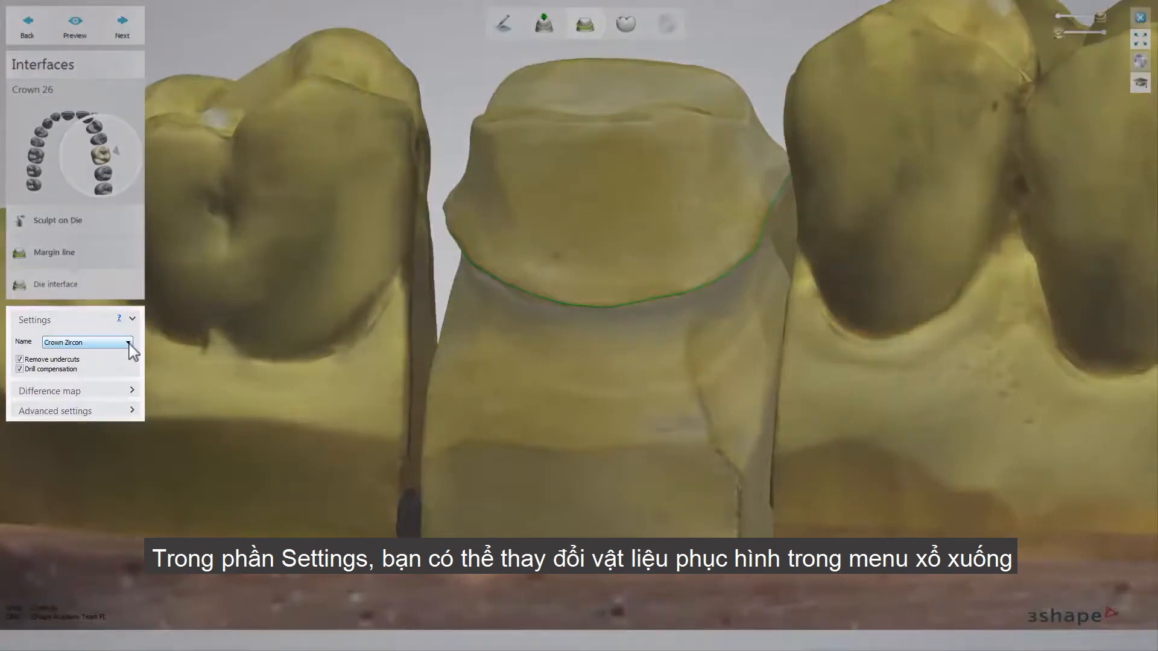
# - Keep Crown Zircon as the die interface material and enable drill compensation
pyautogui.click(128, 343)
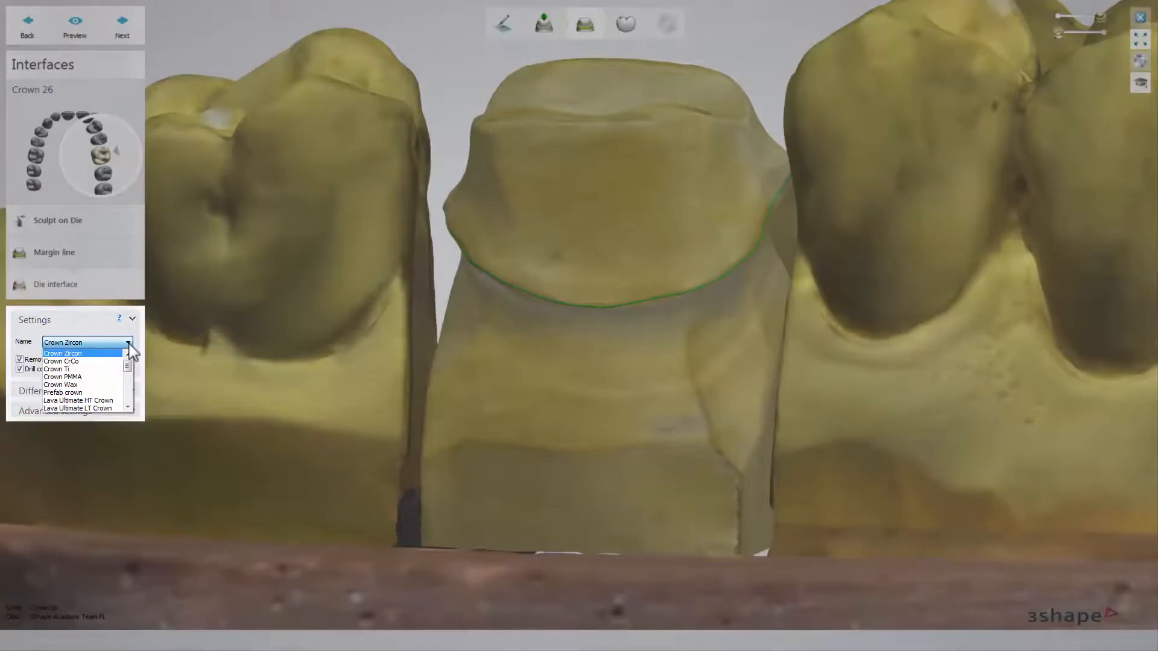
pyautogui.click(126, 344)
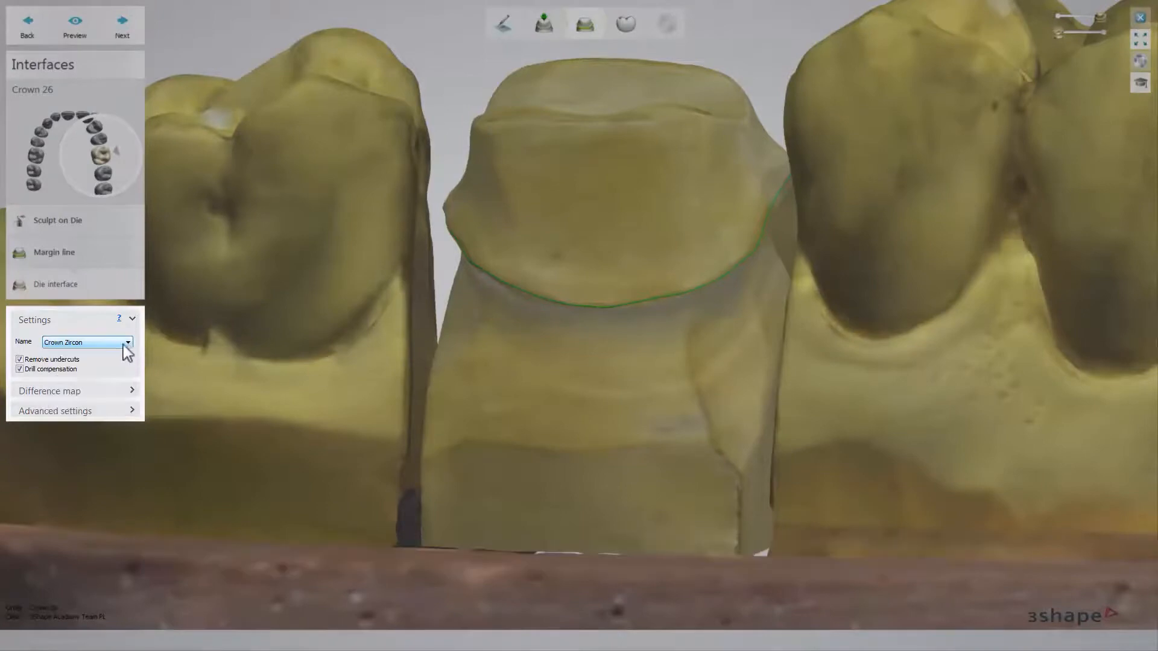
pyautogui.click(20, 369)
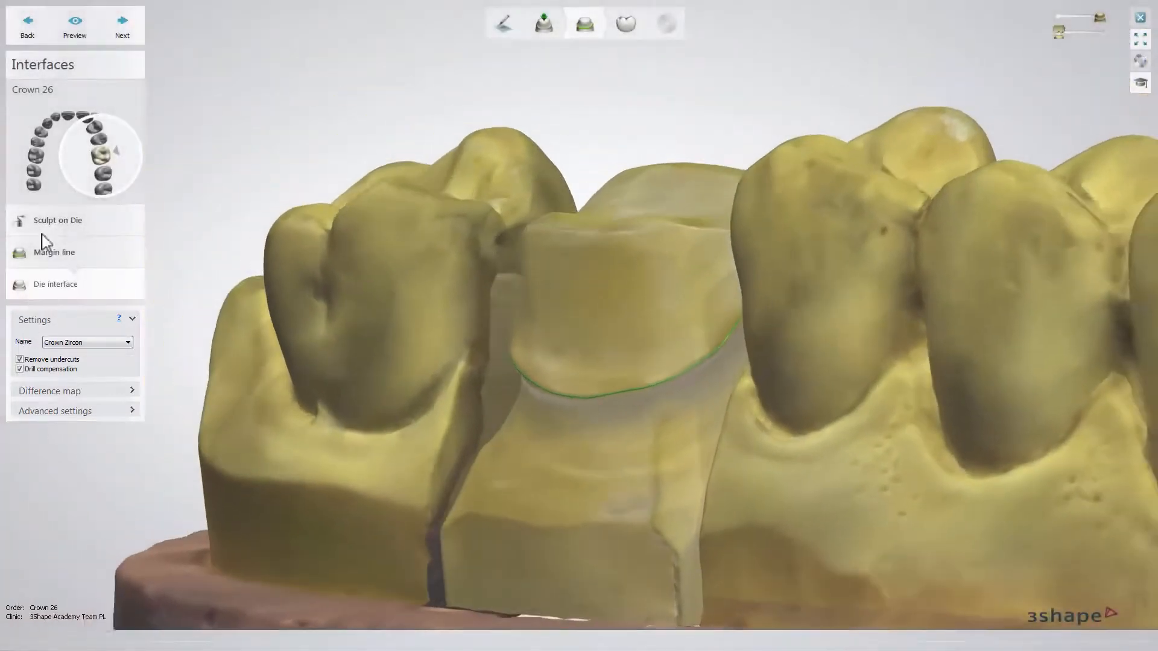
# - Preview the die interface, then advance to Anatomy design with the proposed tooth 26 crown
pyautogui.click(75, 30)
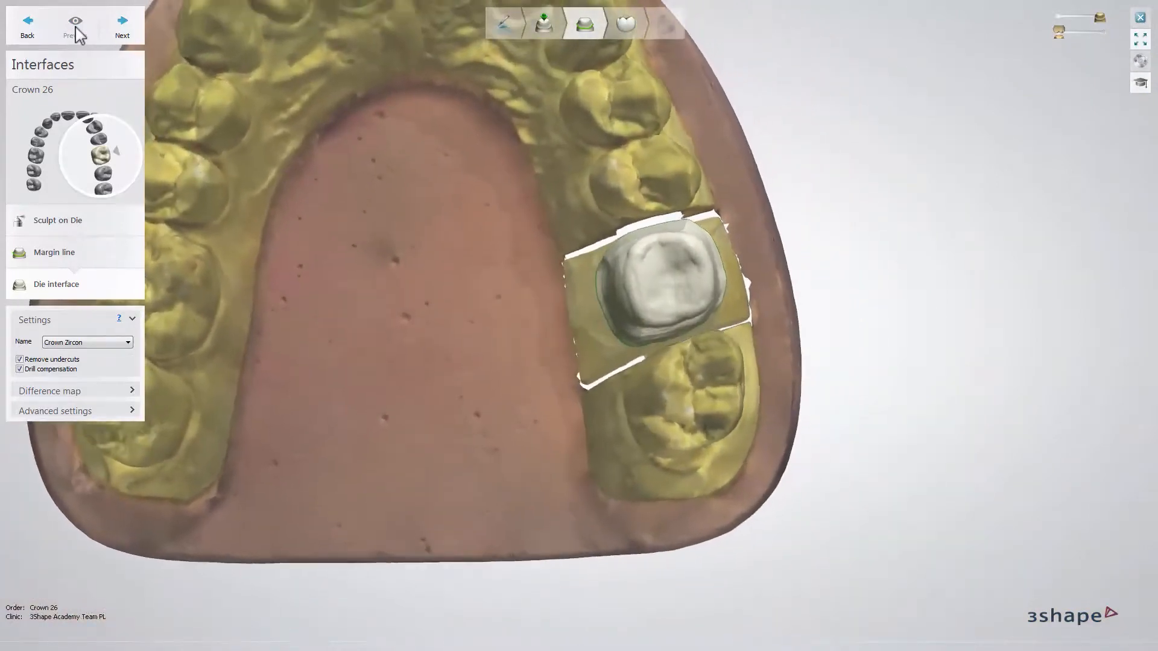
pyautogui.click(123, 27)
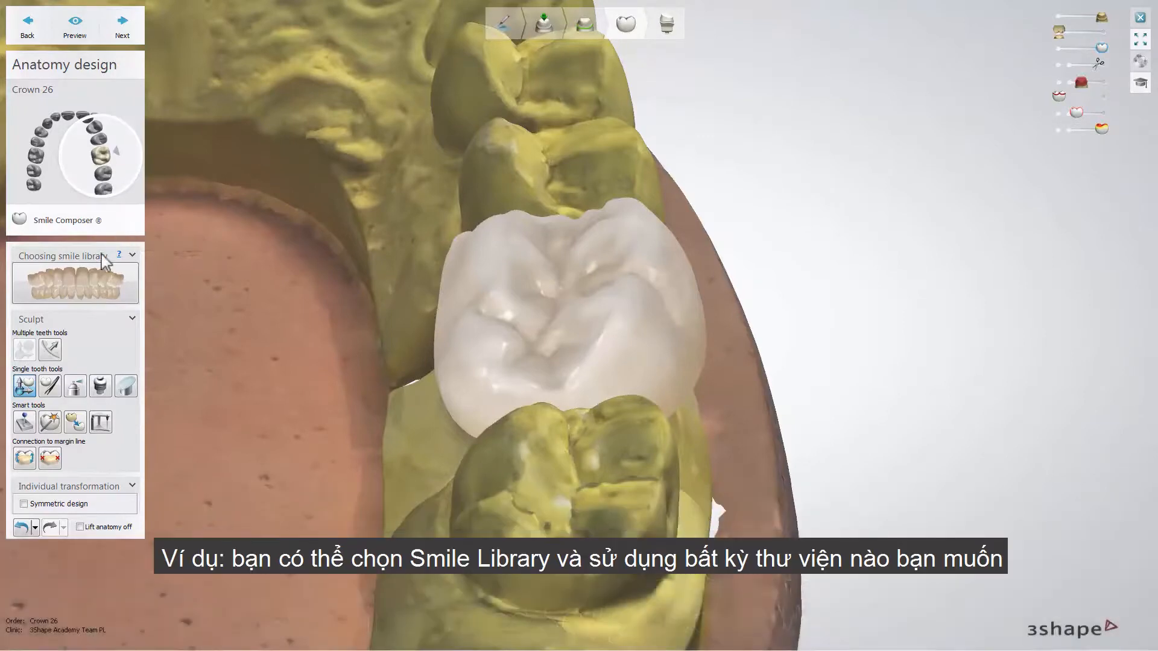
# - Switch the crown's smile library to C15 Bridge RealView
pyautogui.click(80, 294)
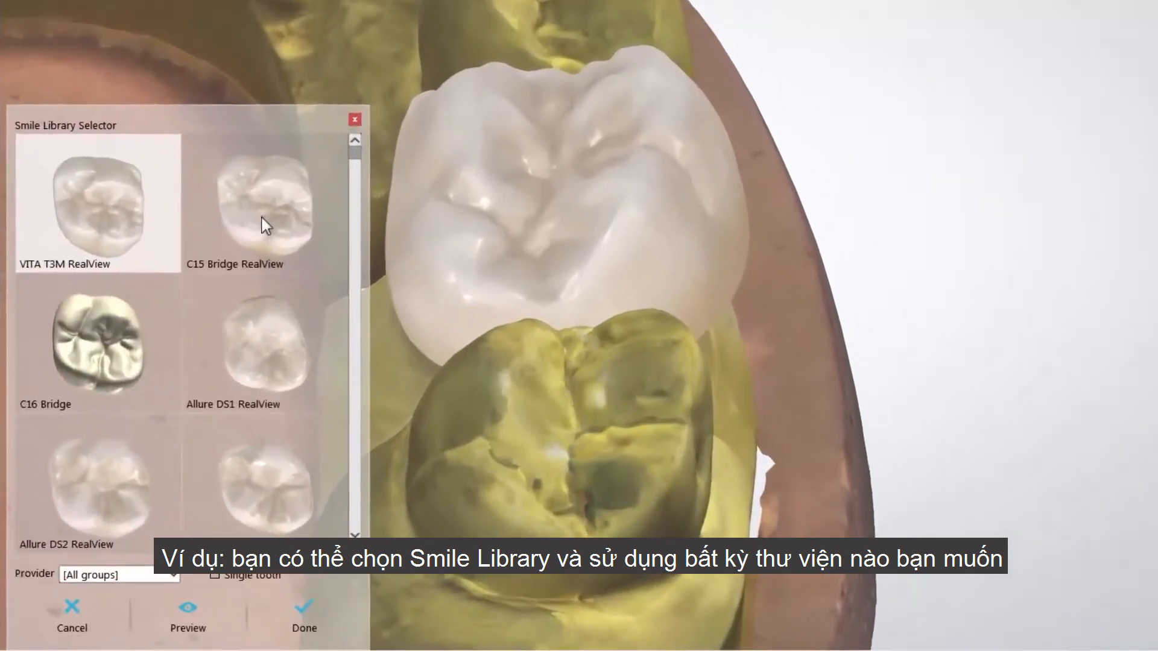
pyautogui.click(308, 288)
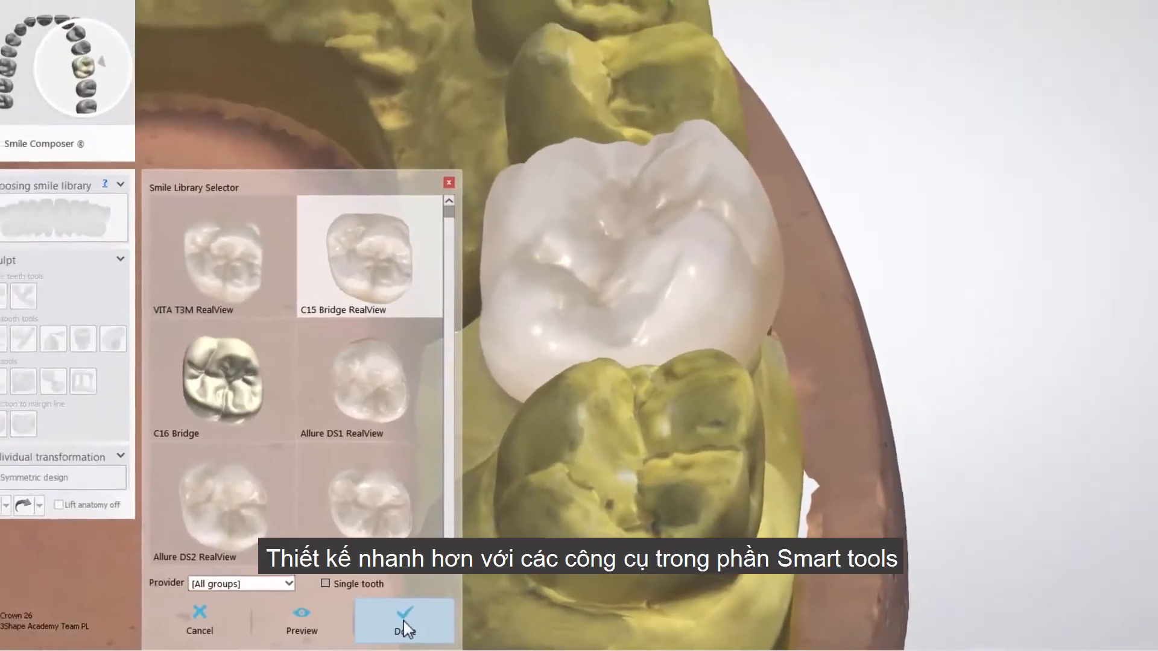
pyautogui.click(304, 621)
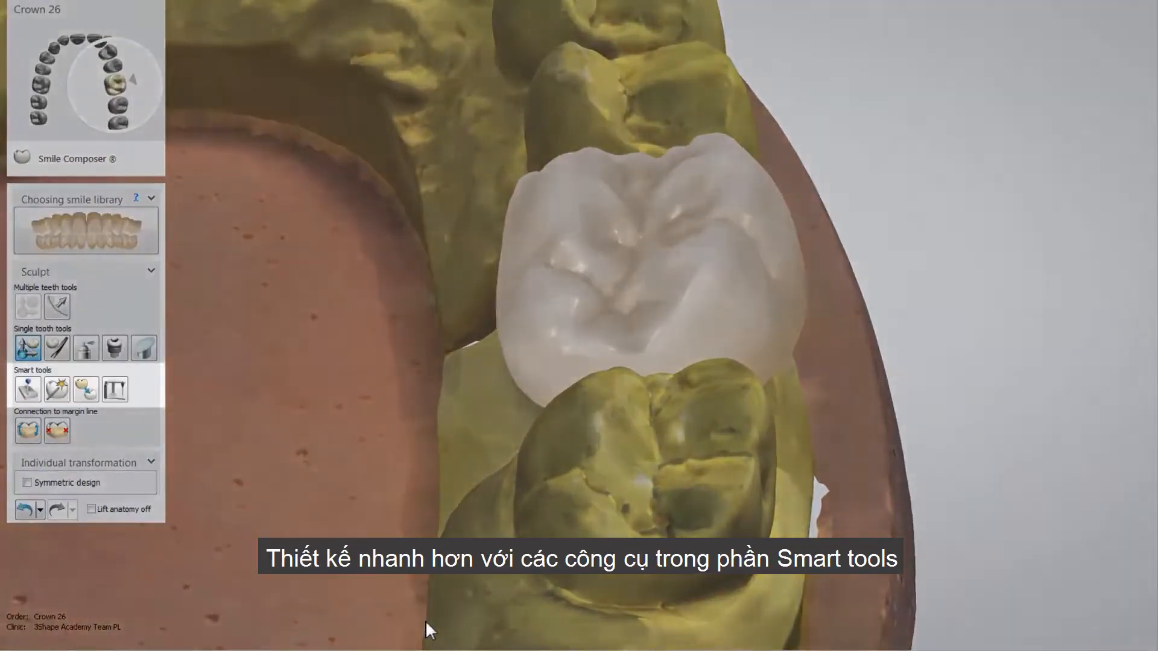
# - Run auto placement on the crown with the 0.02 mm contact option enabled
pyautogui.click(58, 391)
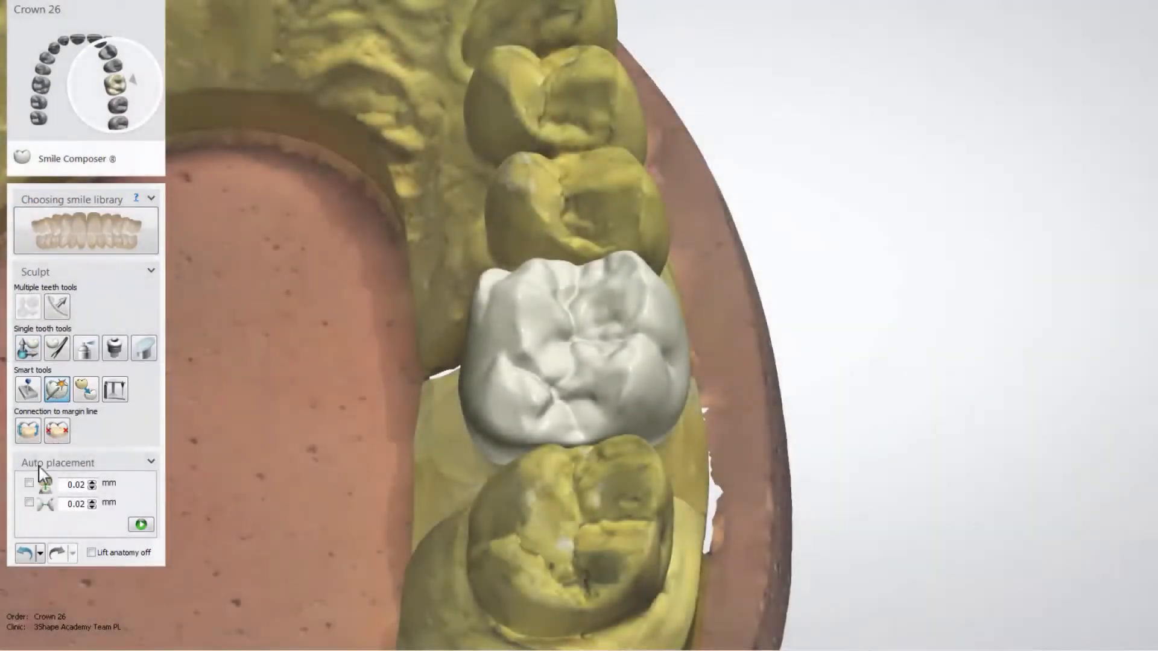
pyautogui.click(29, 503)
pyautogui.click(141, 525)
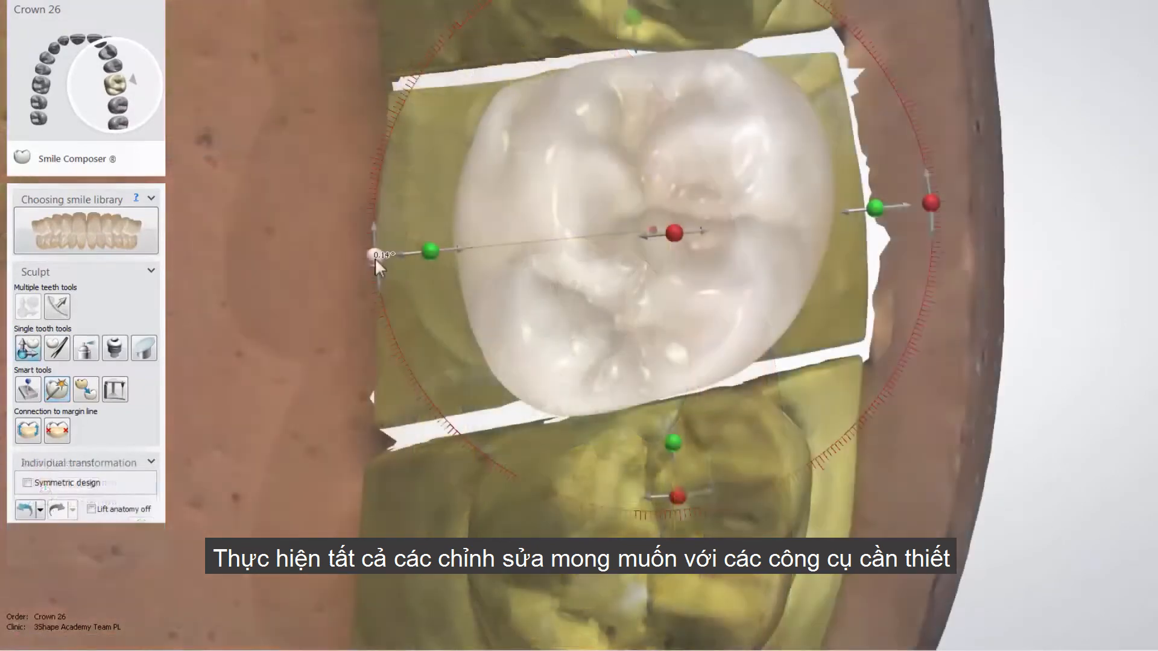
# - Rotate the crown about 2.81°, morph its occlusal surface, and apply the 0.05 mm contact adjustment
pyautogui.moveTo(375, 258); pyautogui.dragTo(374, 245)
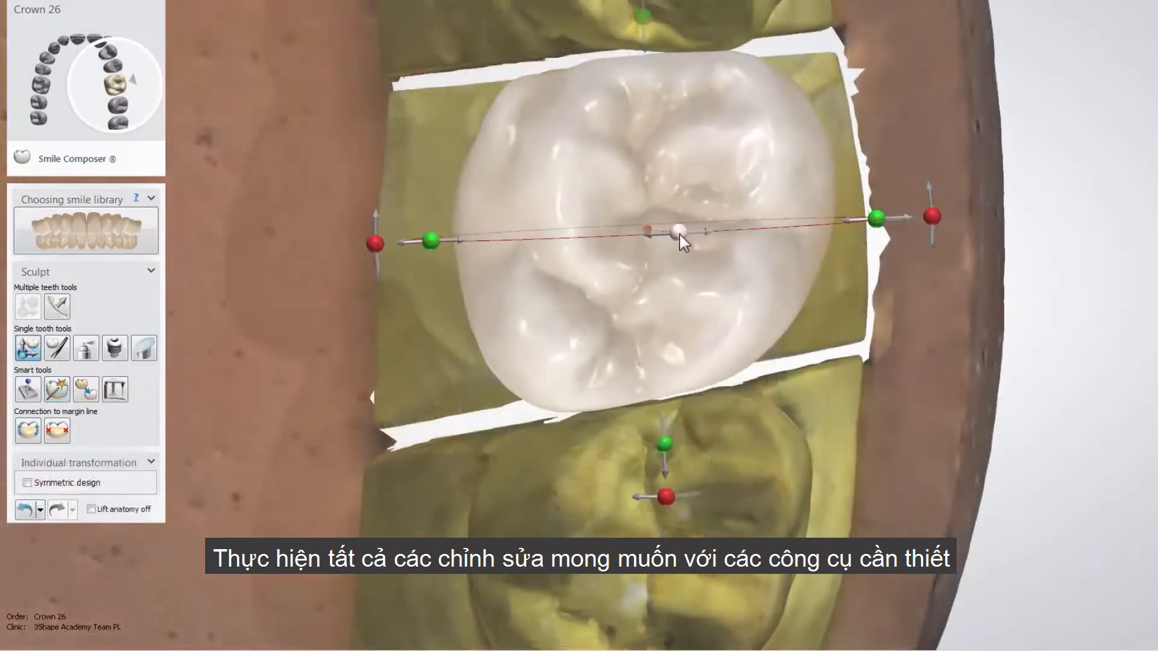
pyautogui.moveTo(679, 234); pyautogui.dragTo(679, 234, button='right')
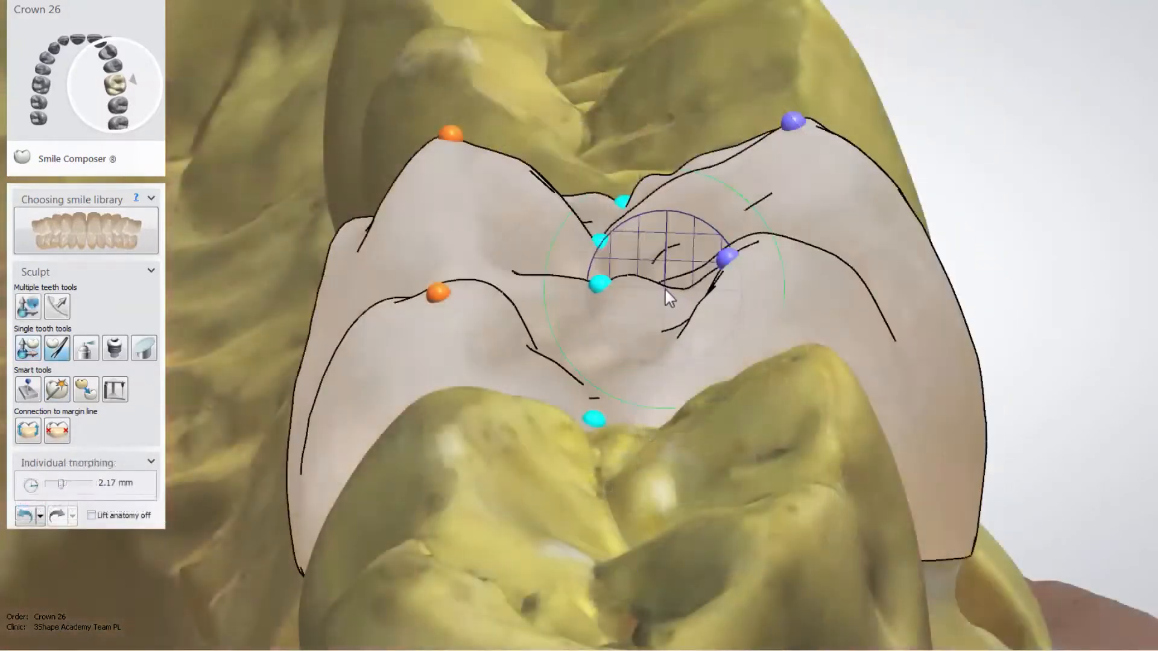
pyautogui.moveTo(666, 288); pyautogui.dragTo(700, 300)
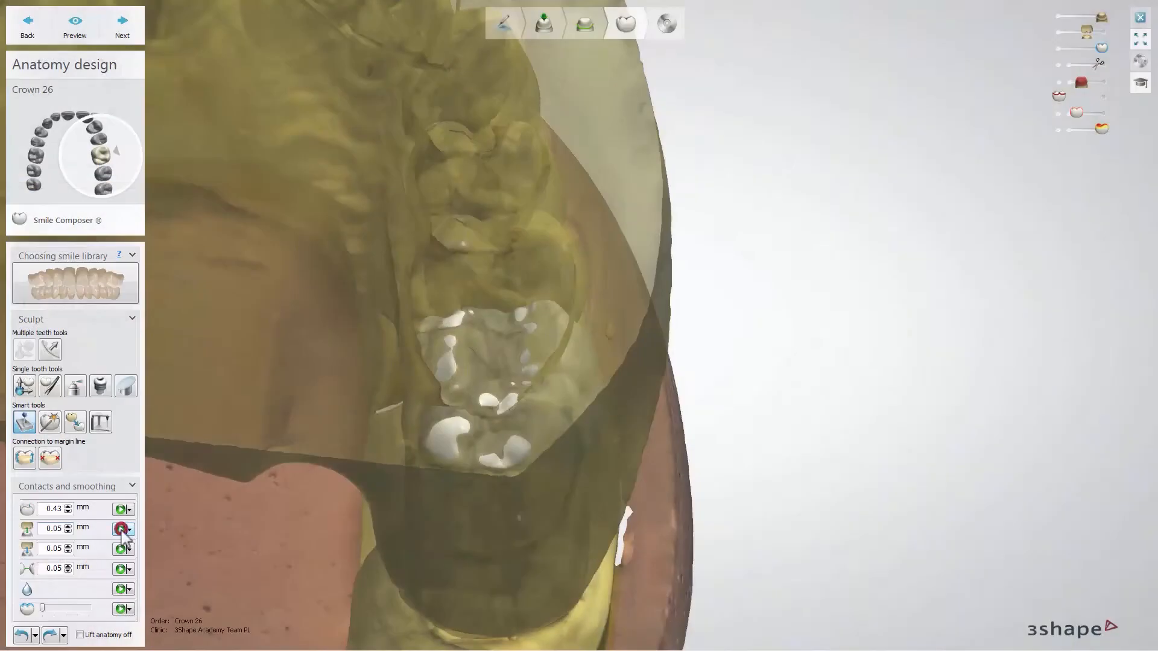
pyautogui.click(121, 529)
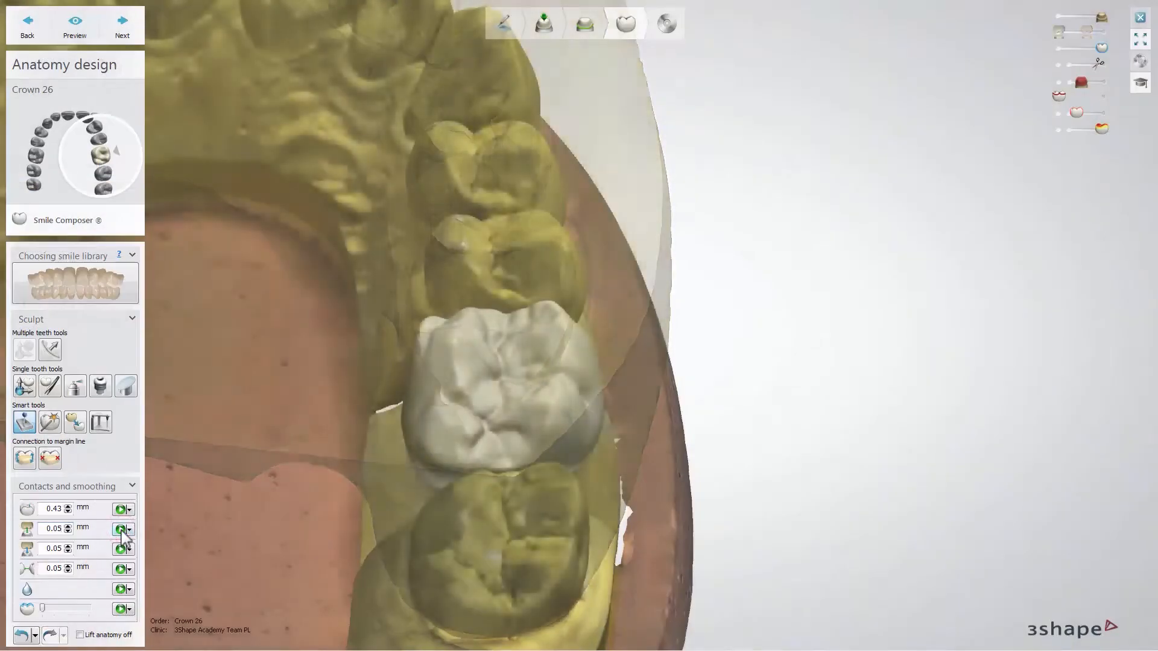
# - Run the virtual articulator's jaw movement simulation and adapt the Crown 26 design to its contacts
pyautogui.click(100, 423)
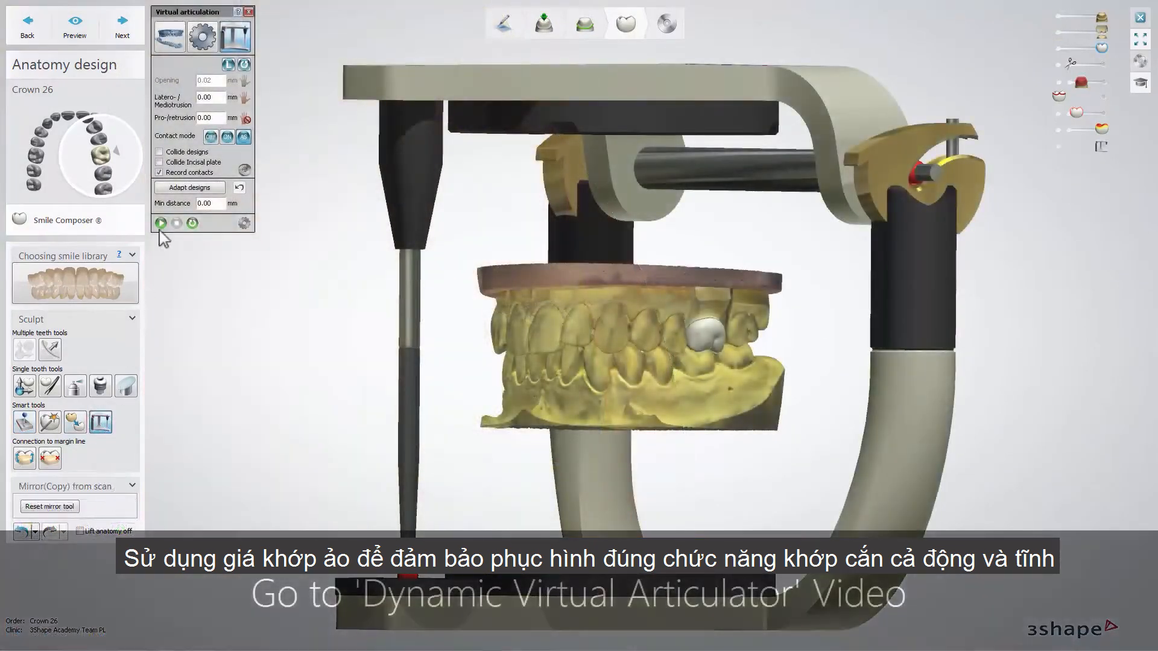
pyautogui.click(160, 223)
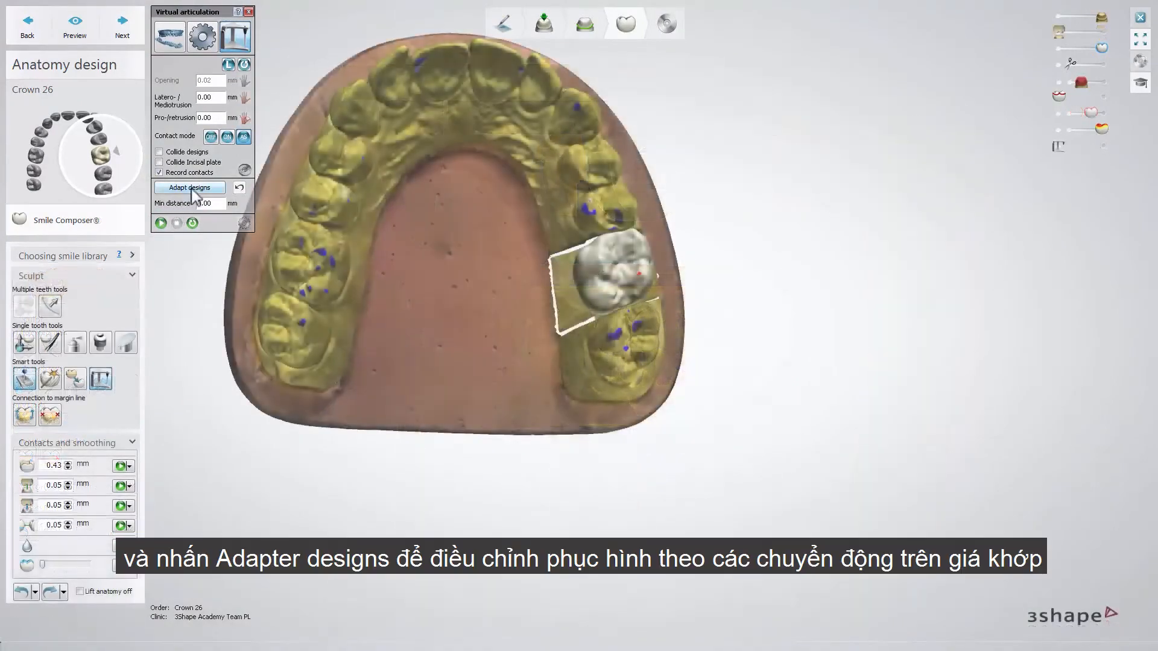
pyautogui.click(191, 189)
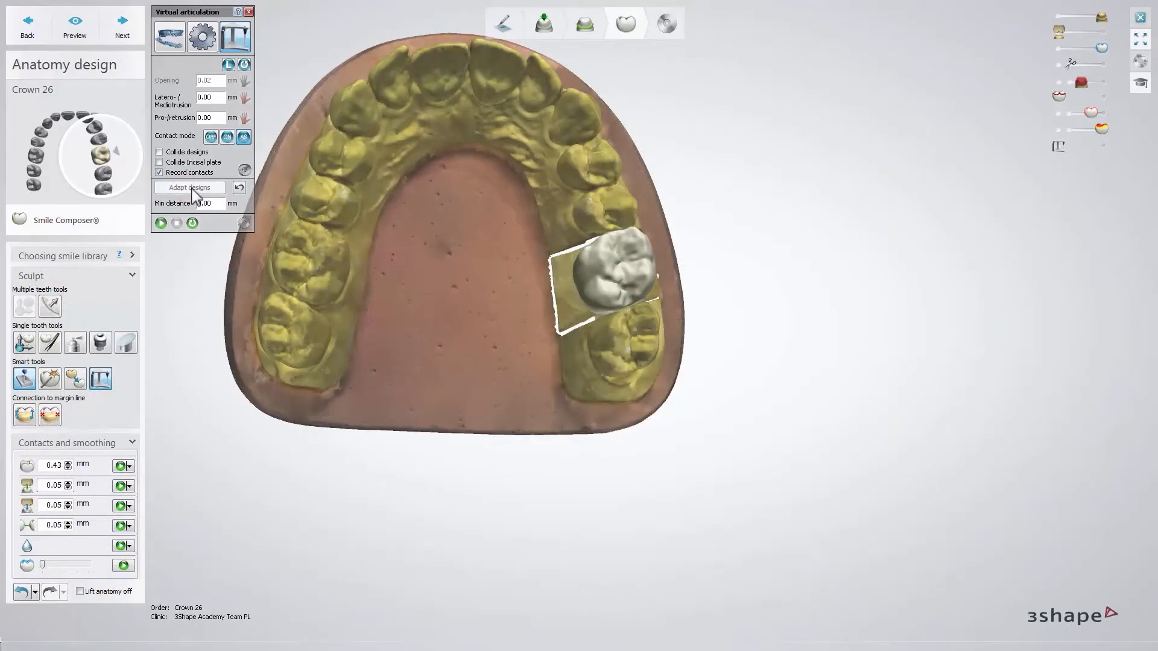
# - Advance the Crown 26 design to the Save step, then save and close Dental Designer
pyautogui.click(123, 31)
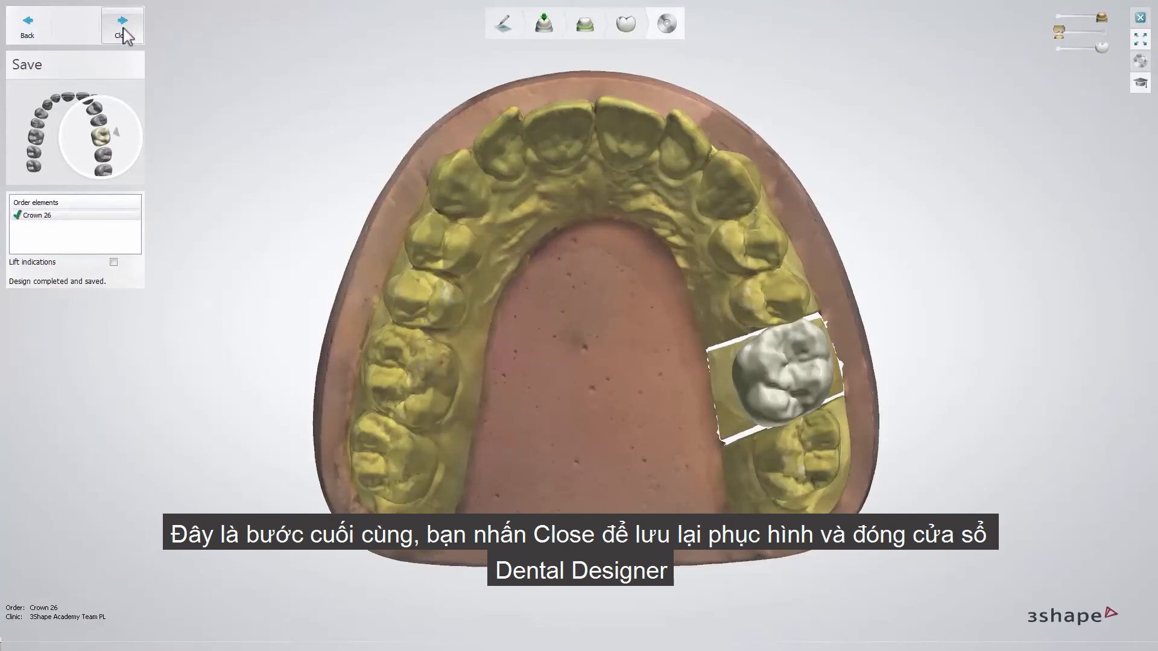
pyautogui.click(124, 33)
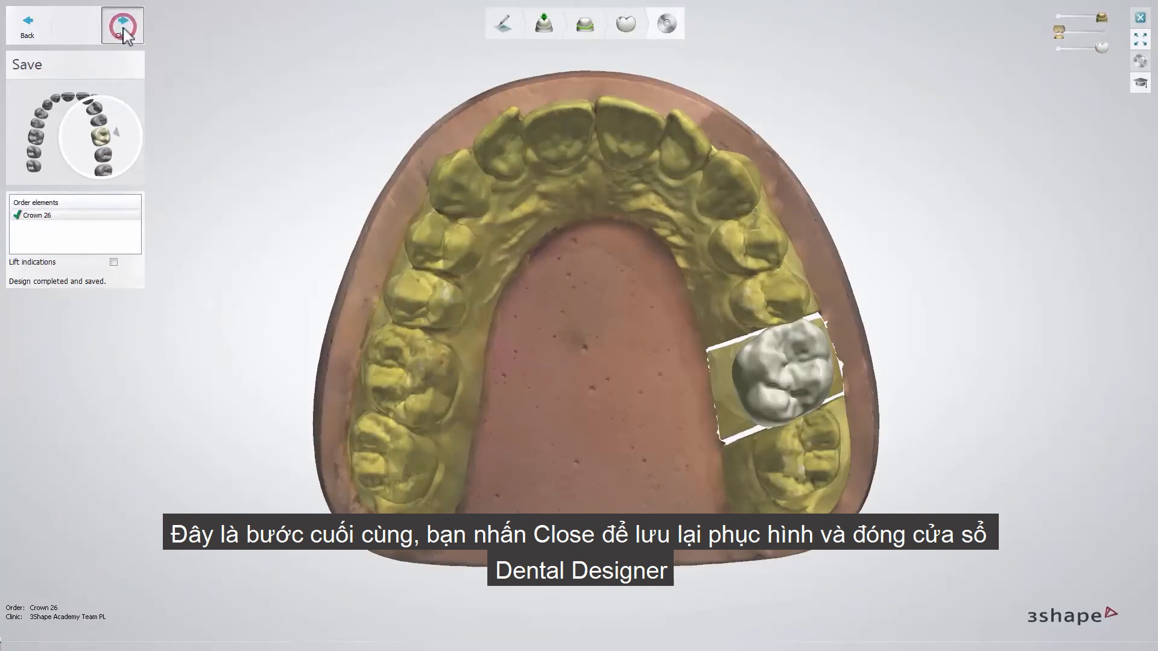